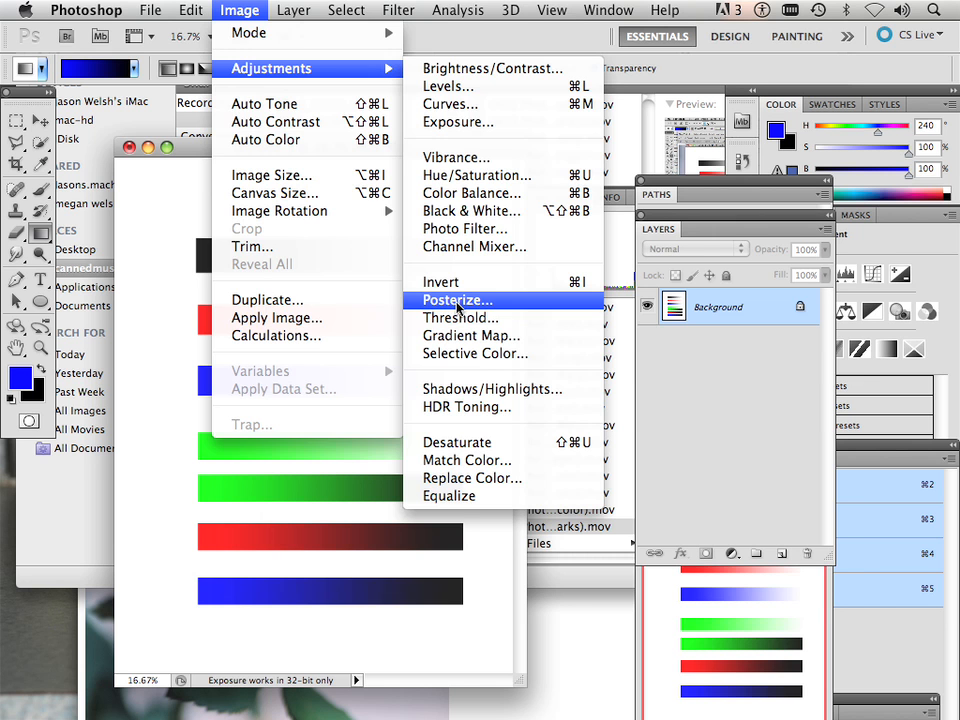
# Try Posterize at 2 levels on the gradient bars and undo it.
pyautogui.click(457, 300)
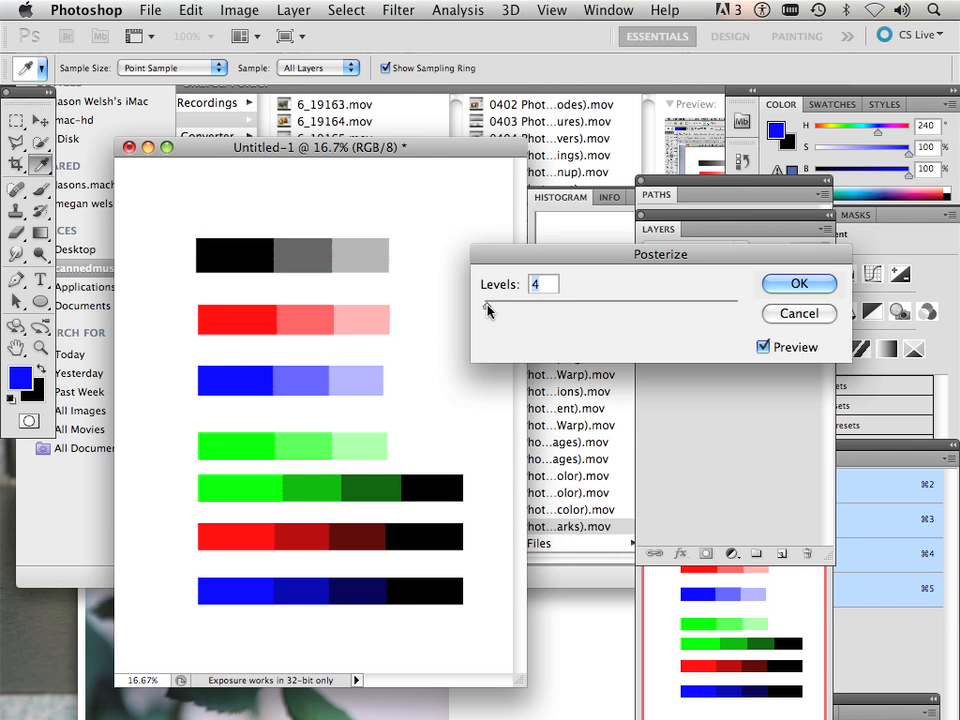
pyautogui.moveTo(488, 310)
pyautogui.mouseDown()
pyautogui.moveTo(476, 309)
pyautogui.moveTo(550, 317)
pyautogui.moveTo(476, 316)
pyautogui.mouseUp()
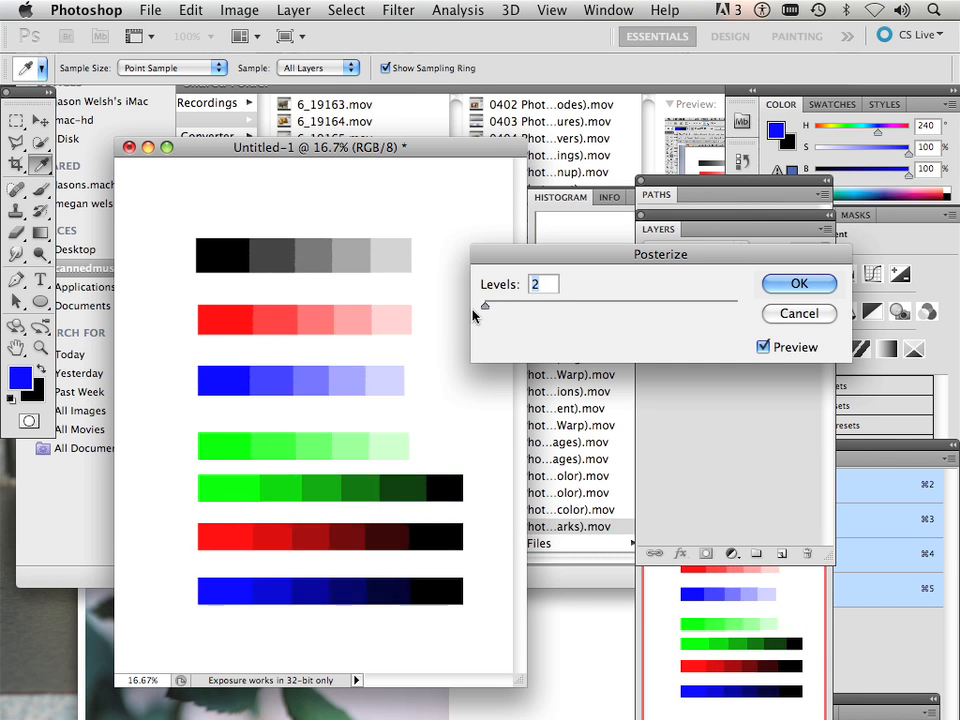
pyautogui.click(815, 285)
pyautogui.press('super+z')
# Preview a Hue/Saturation adjustment with Saturation at -100 on the gradient bars and cancel it.
pyautogui.click(240, 10)
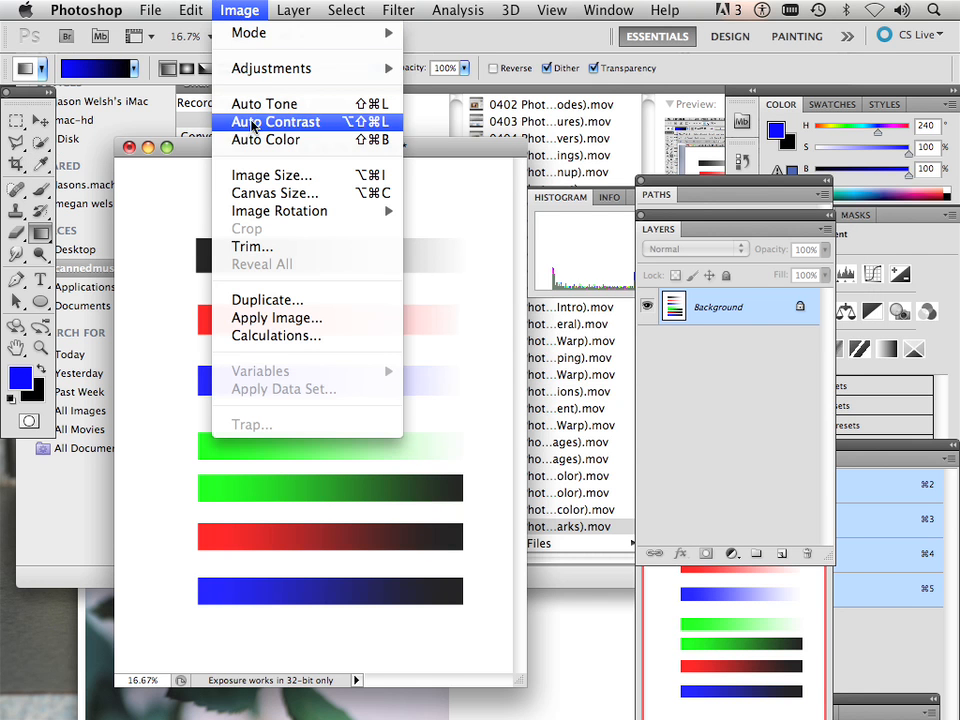
pyautogui.moveTo(268, 74)
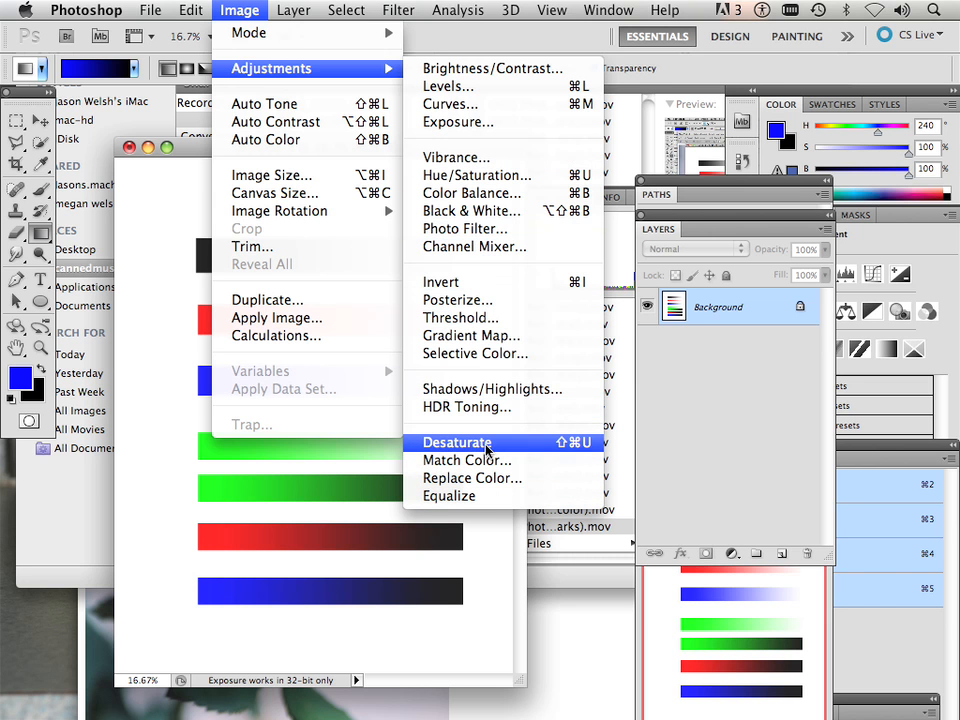
pyautogui.click(486, 175)
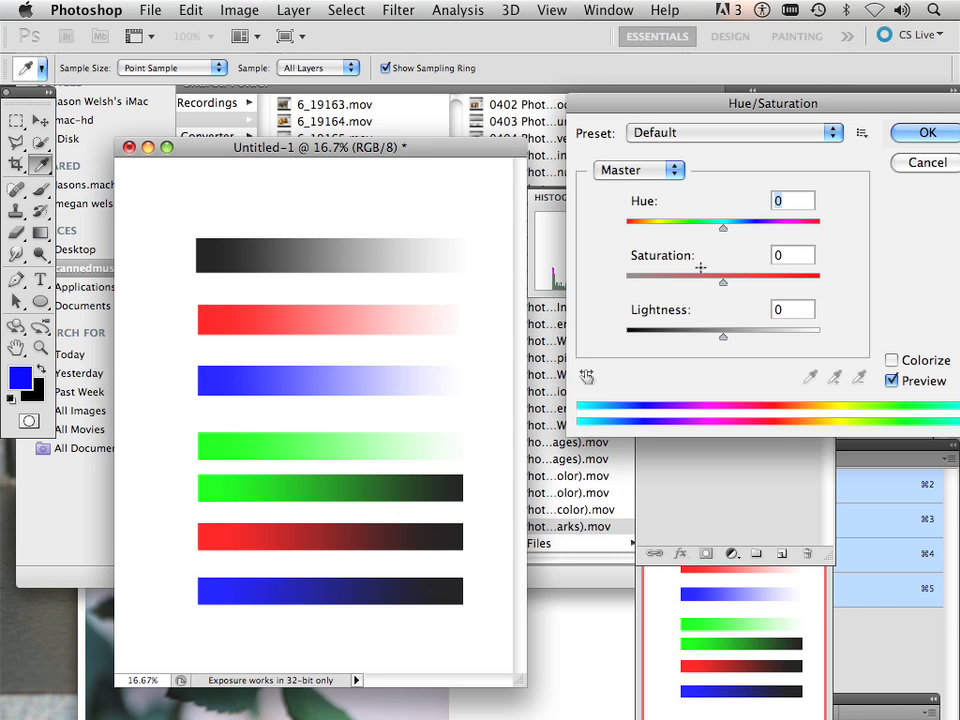
pyautogui.moveTo(722, 283); pyautogui.dragTo(602, 275)
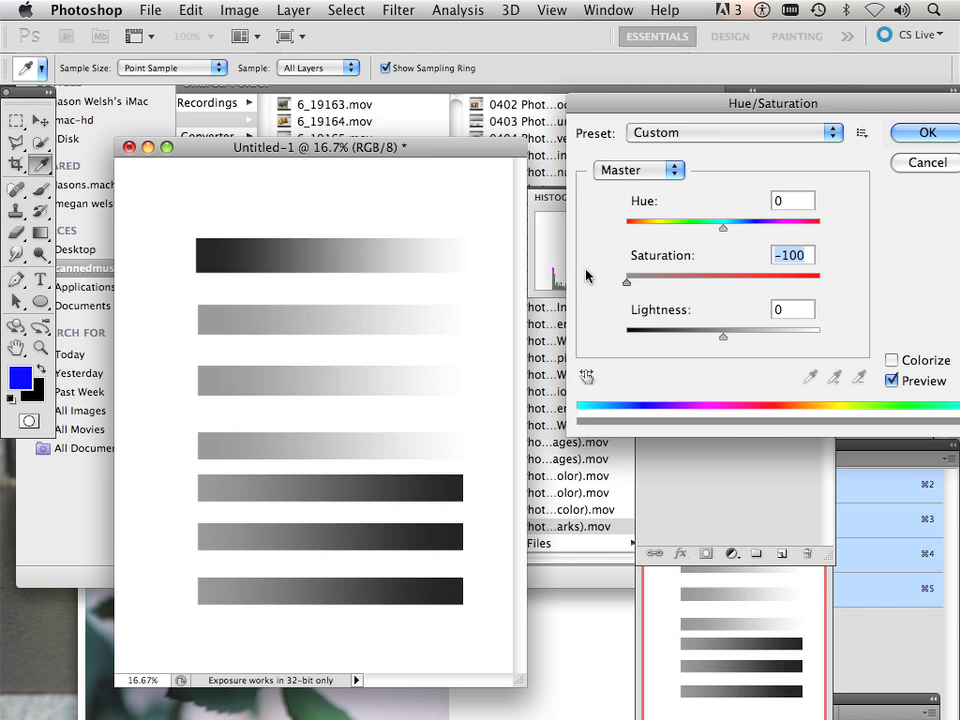
pyautogui.click(908, 166)
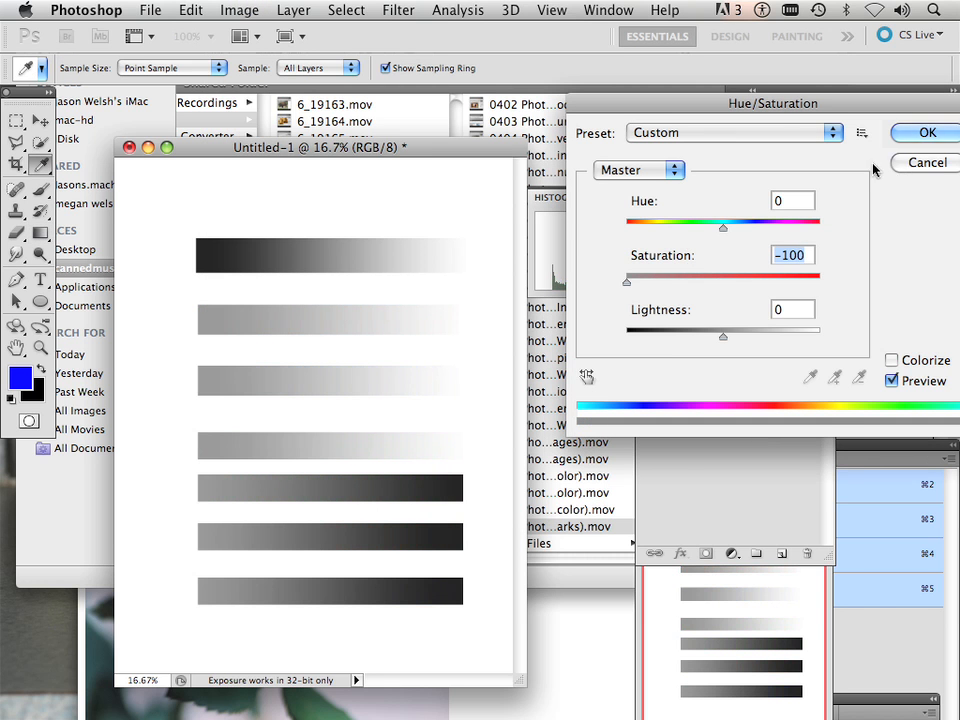
# In Replace Color, sample the blue end of the blue-to-white bar and choose a green replacement with Hue -100.
pyautogui.click(226, 10)
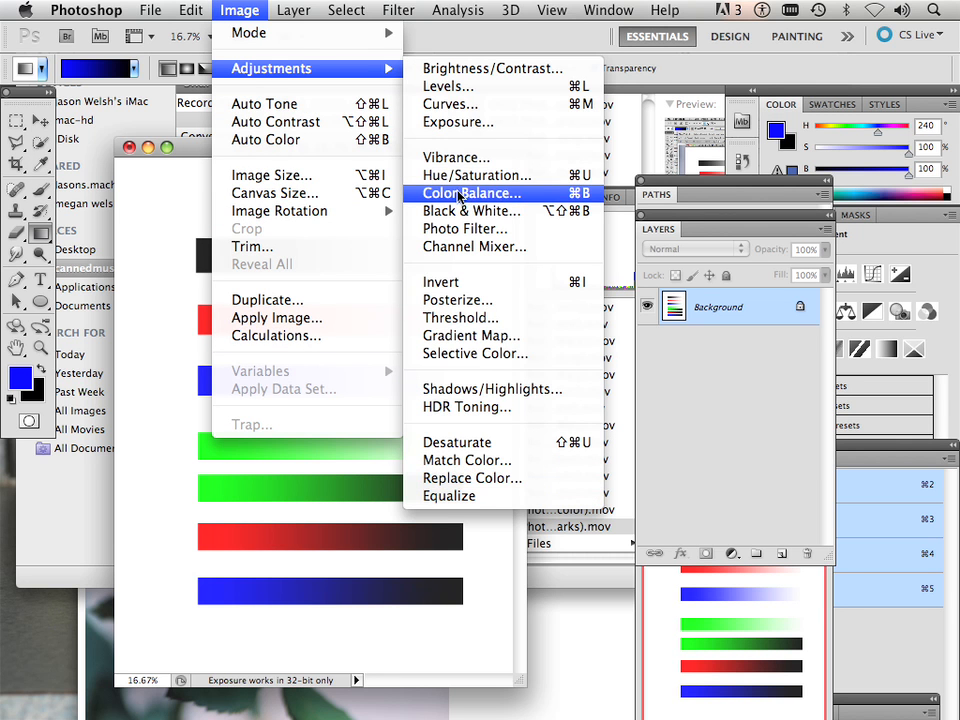
pyautogui.click(438, 476)
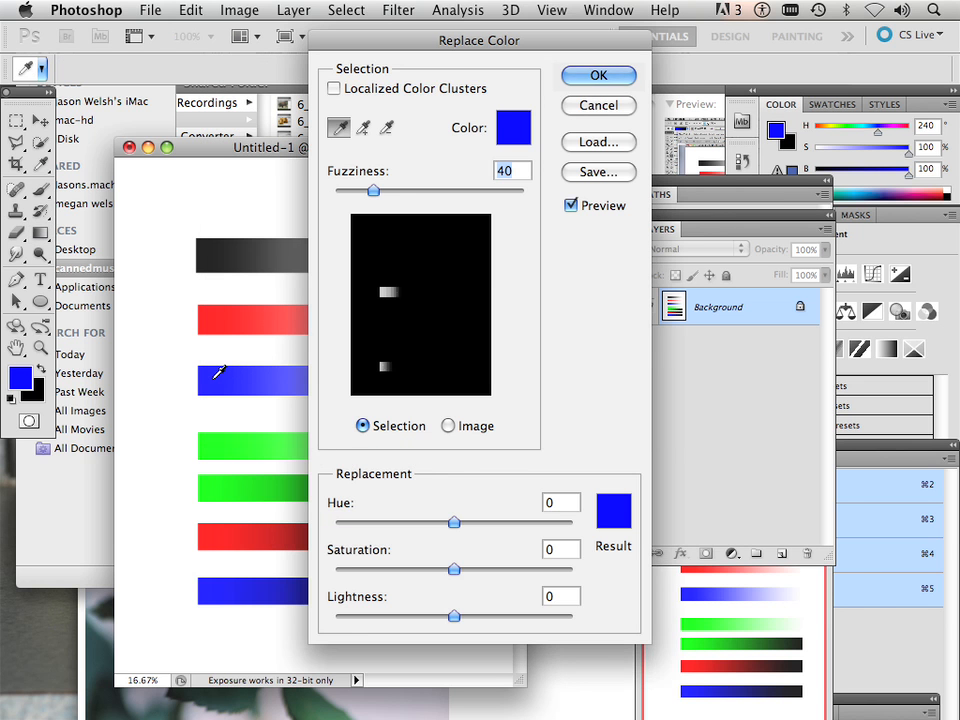
pyautogui.click(214, 379)
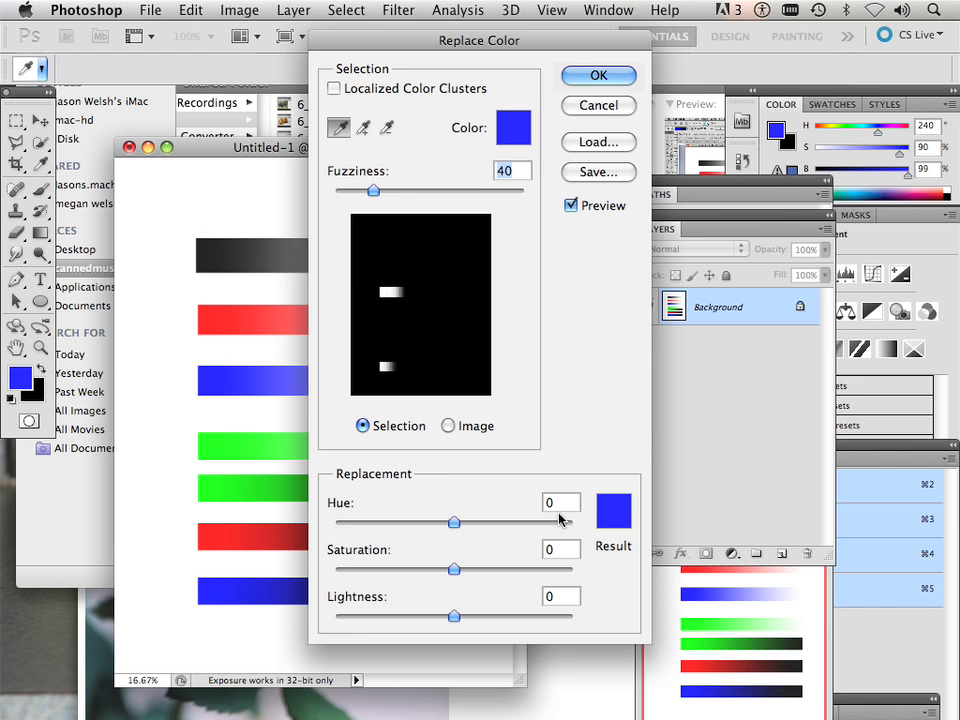
pyautogui.click(622, 520)
pyautogui.moveTo(534, 246); pyautogui.dragTo(534, 270)
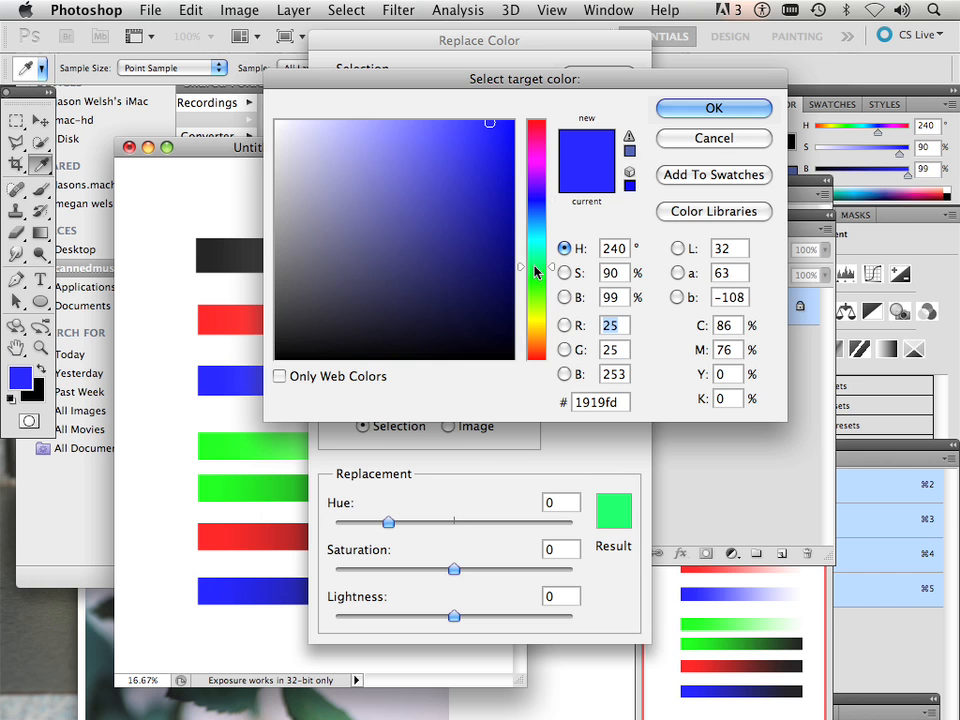
pyautogui.click(692, 112)
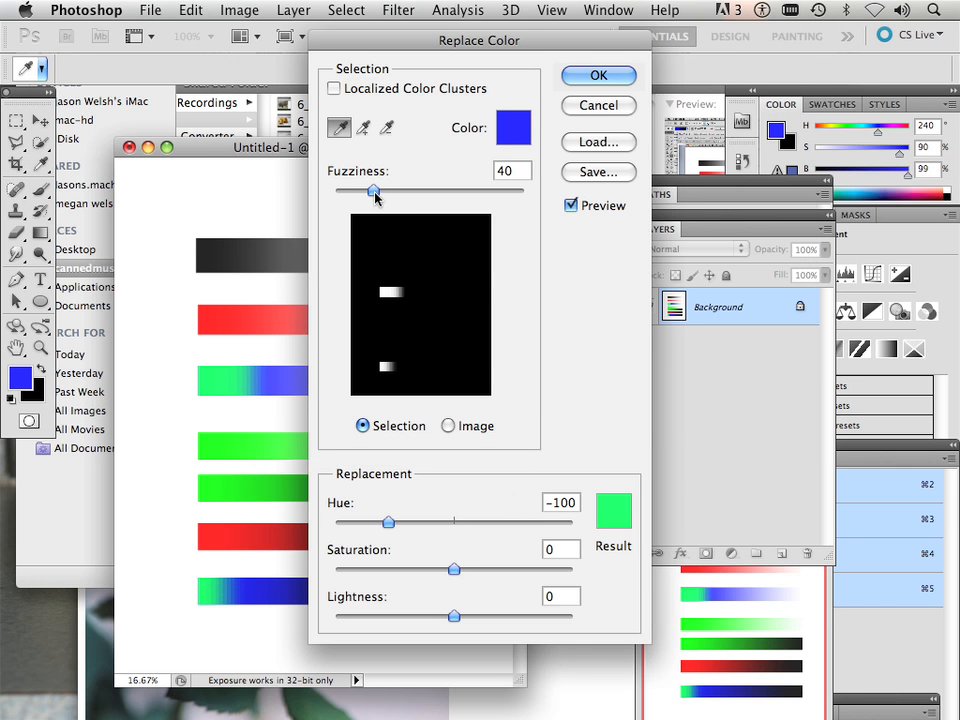
# Raise the Replace Color fuzziness to 71 and on to 200, and cancel the adjustment.
pyautogui.moveTo(377, 191); pyautogui.dragTo(403, 190)
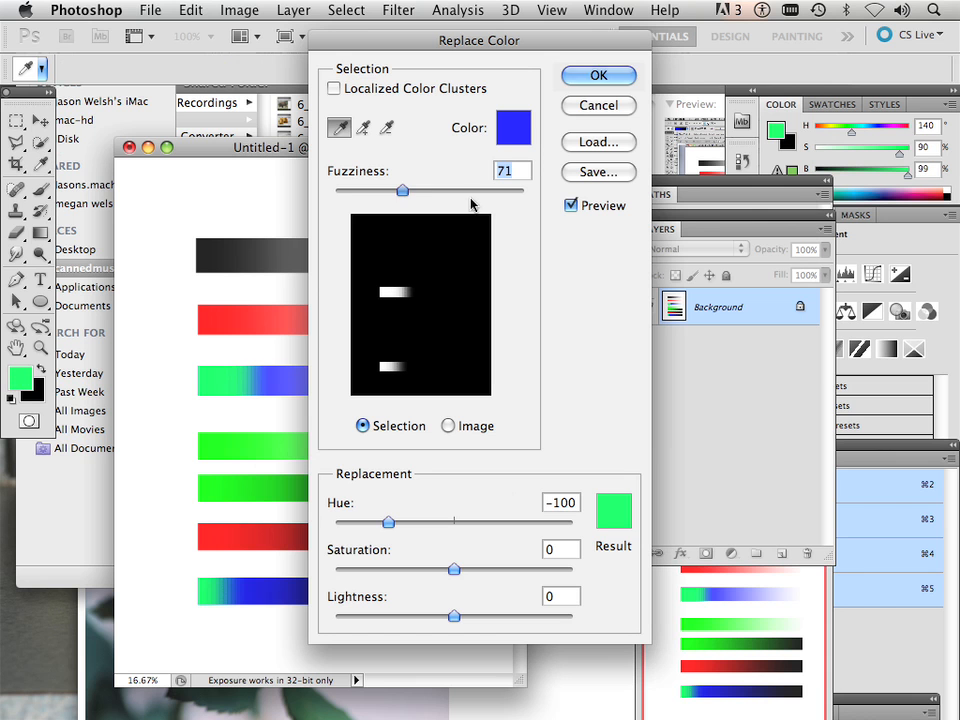
pyautogui.moveTo(481, 206); pyautogui.dragTo(526, 211)
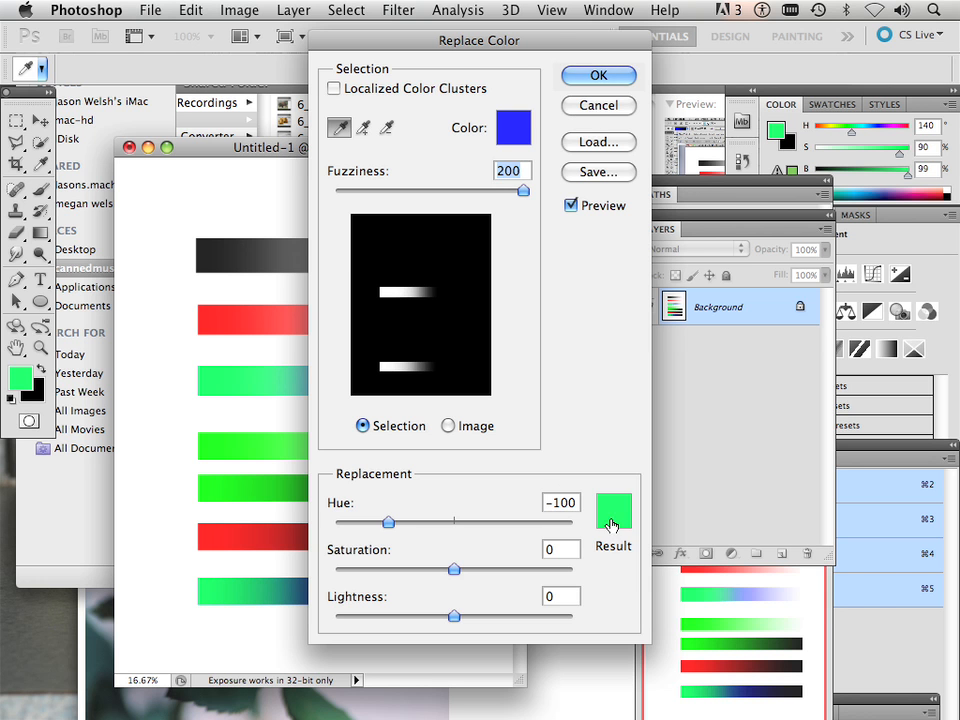
pyautogui.click(580, 108)
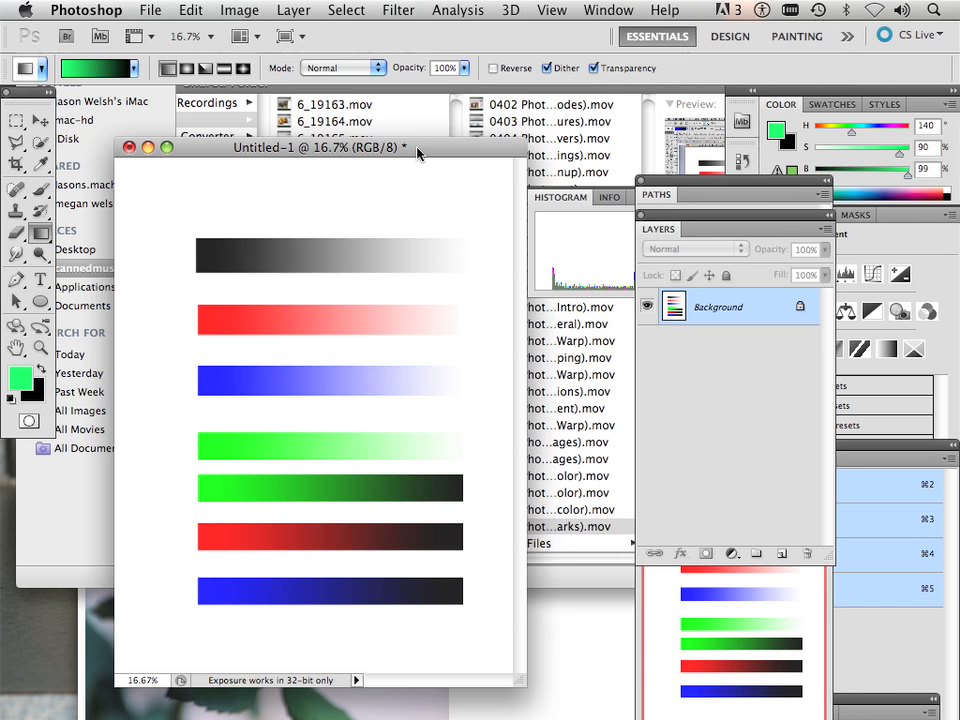
# Preview Brightness at 150 with Brightness/Contrast, reset it to 0, and toggle Use Legacy on and off.
pyautogui.click(250, 12)
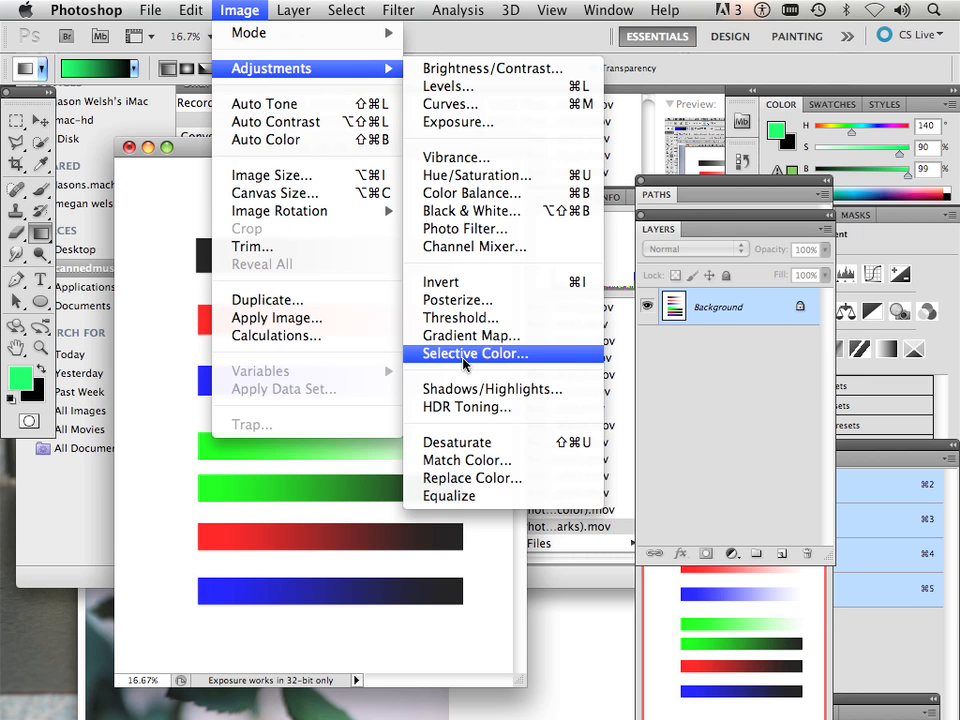
pyautogui.click(464, 74)
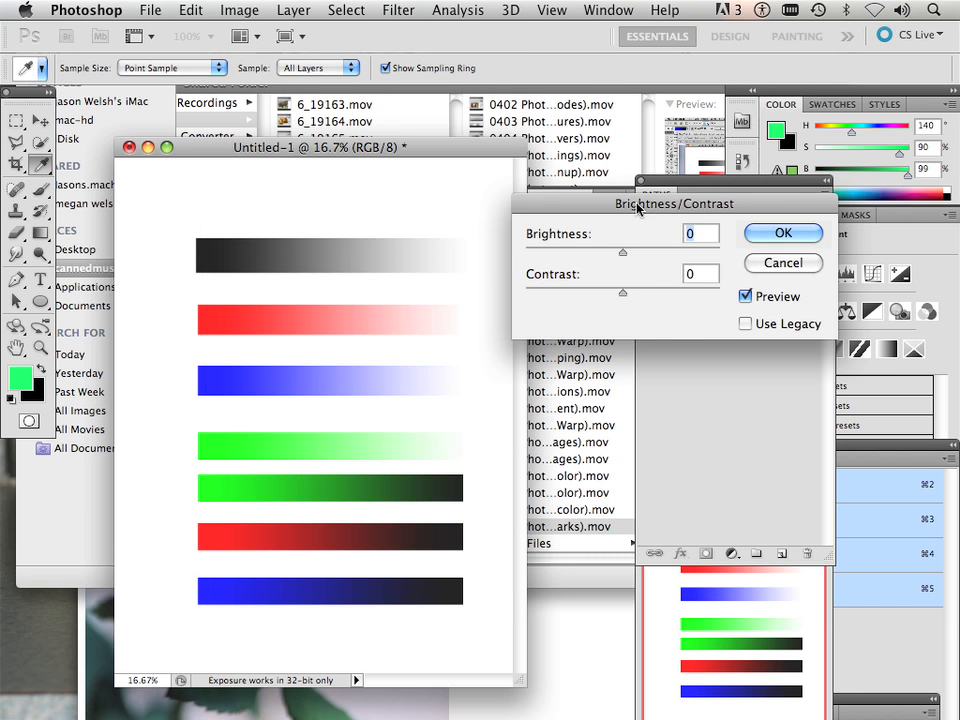
pyautogui.moveTo(624, 252); pyautogui.dragTo(749, 296)
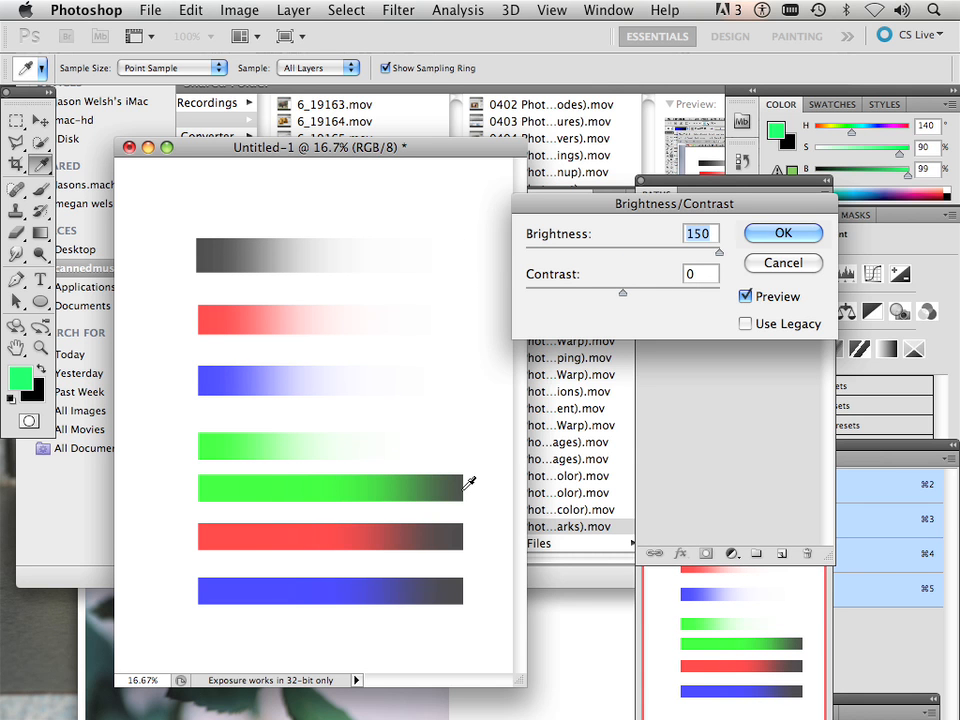
pyautogui.moveTo(719, 252); pyautogui.dragTo(626, 272)
pyautogui.click(745, 323)
pyautogui.click(745, 323)
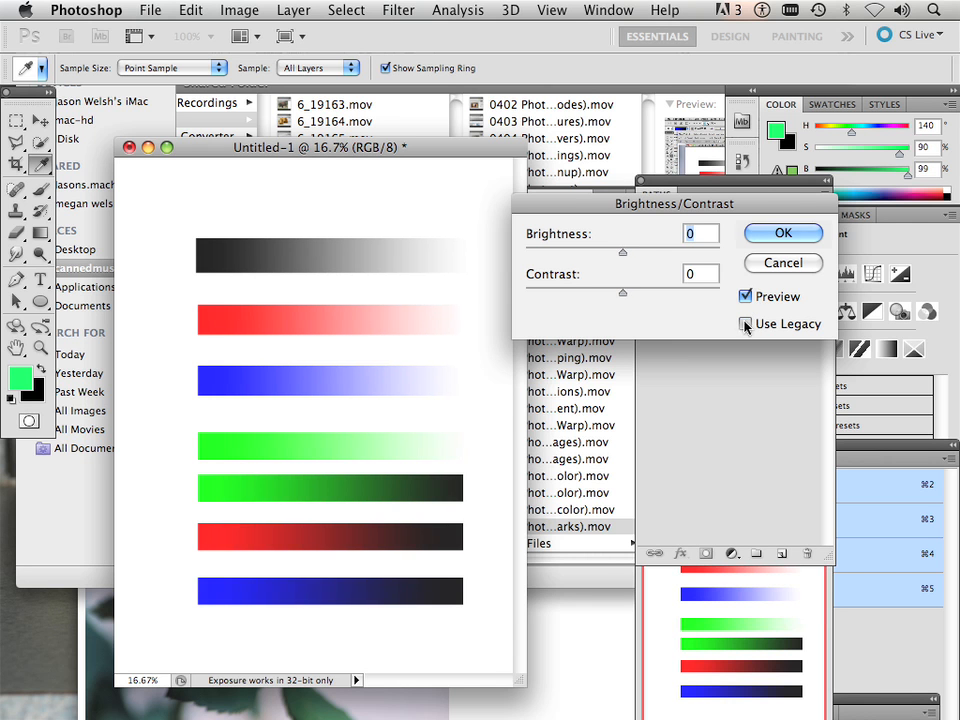
# Preview Contrast at 100 without and with Use Legacy, and cancel the Brightness/Contrast adjustment.
pyautogui.moveTo(623, 293); pyautogui.dragTo(762, 297)
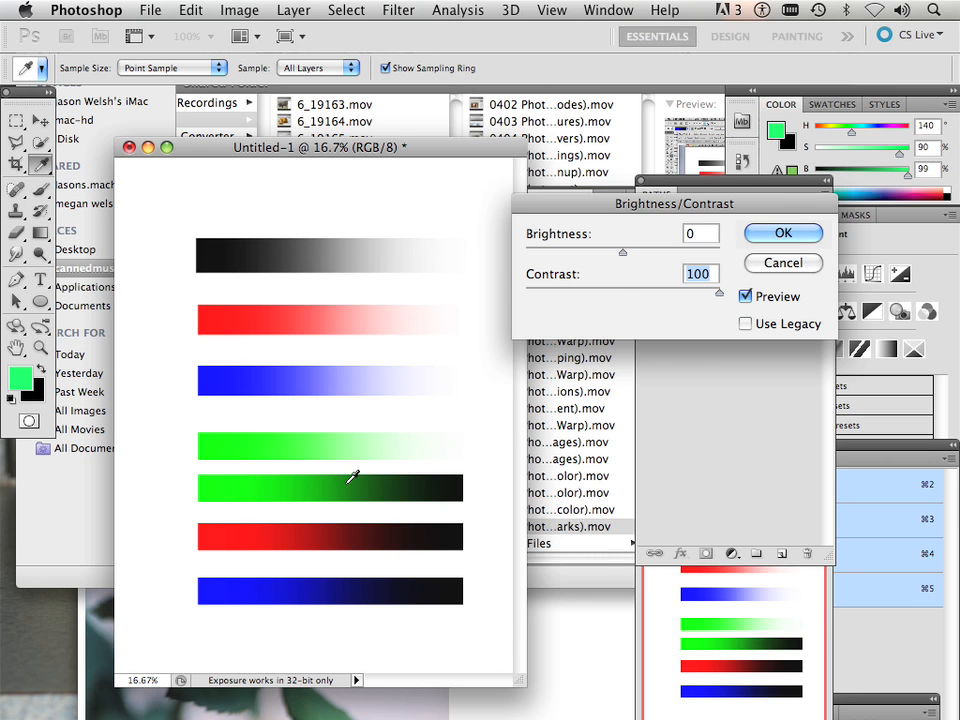
pyautogui.click(745, 323)
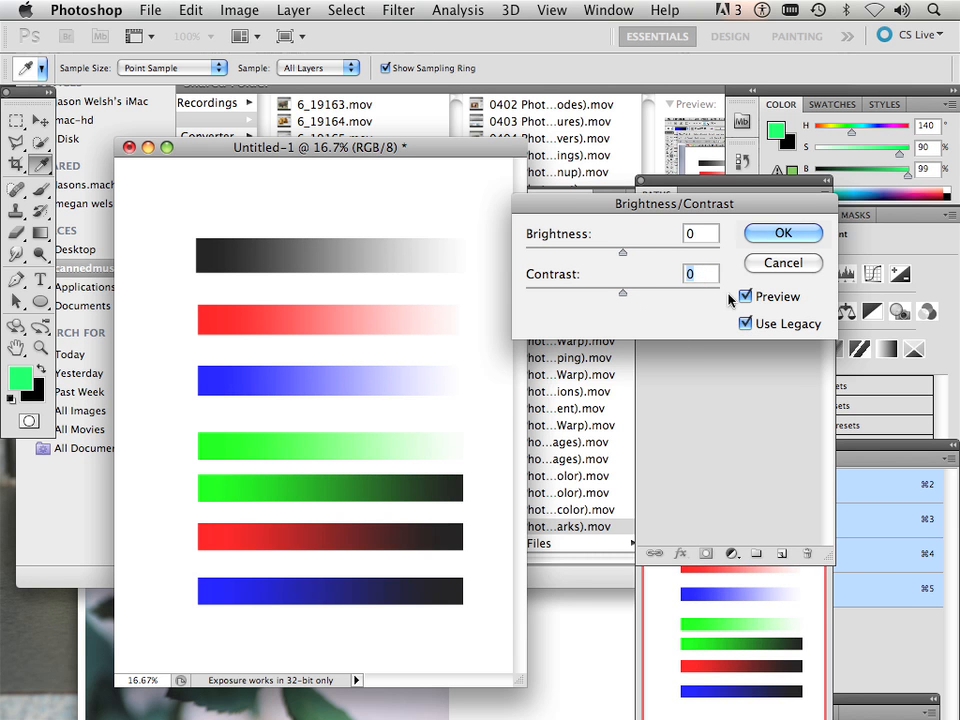
pyautogui.moveTo(622, 293); pyautogui.dragTo(777, 295)
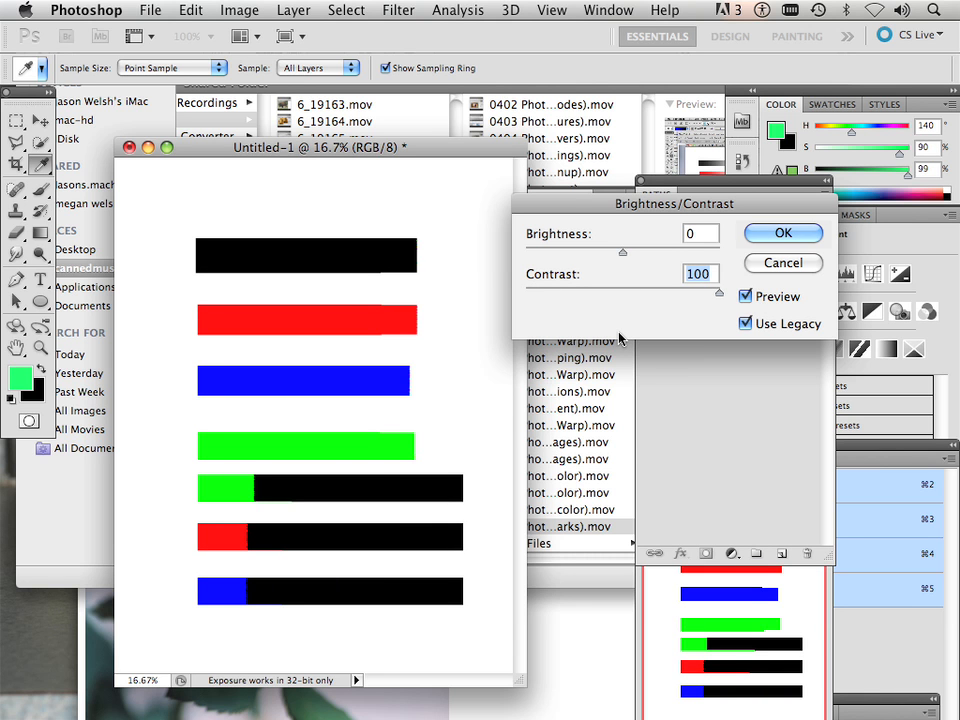
pyautogui.click(765, 268)
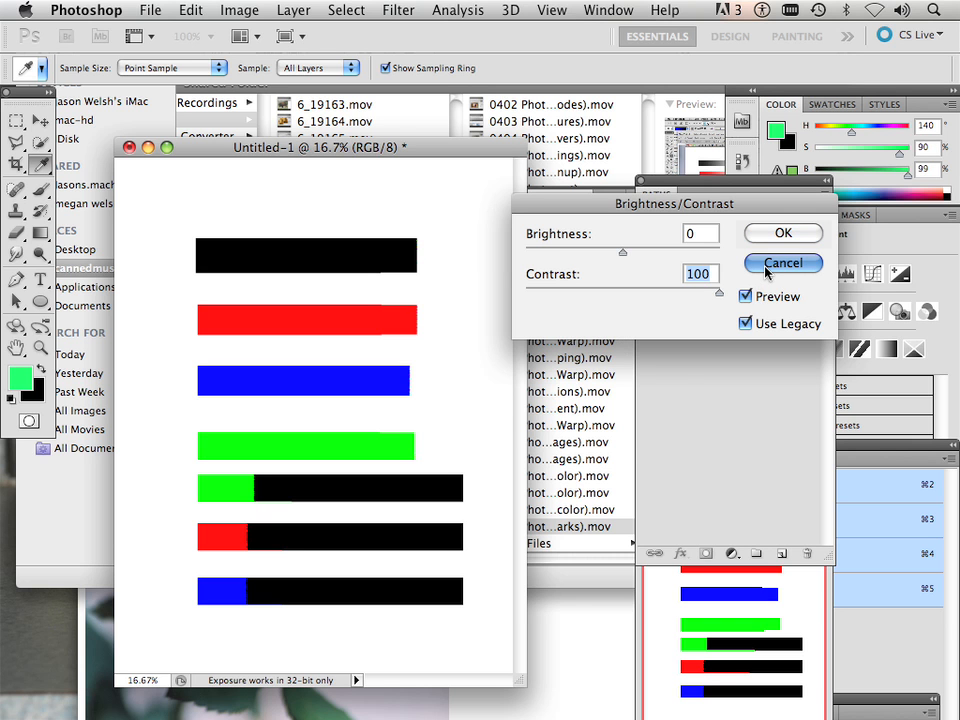
pyautogui.click(767, 265)
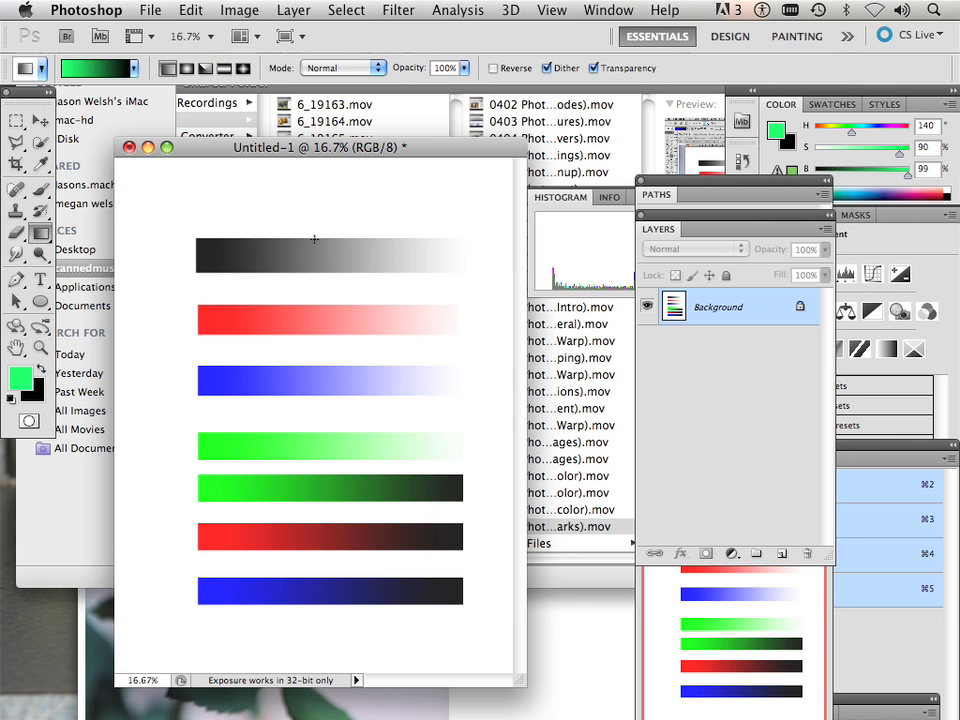
# Preview an Exposure adjustment of +0.52 on the gradient bars and cancel it.
pyautogui.click(239, 10)
pyautogui.moveTo(247, 75)
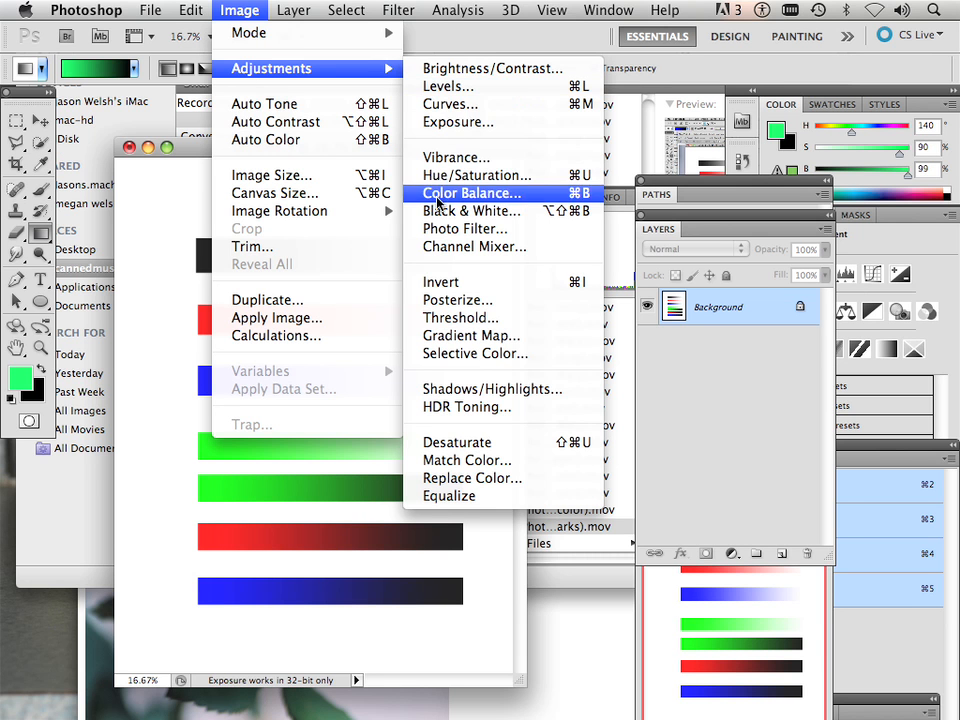
pyautogui.click(440, 124)
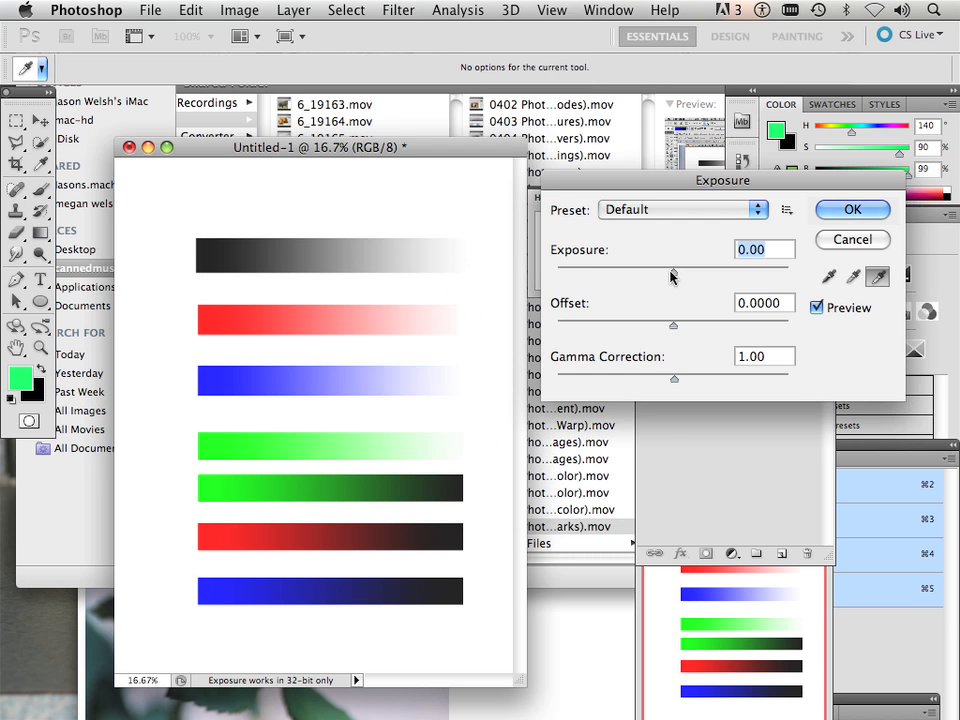
pyautogui.moveTo(671, 276)
pyautogui.mouseDown()
pyautogui.moveTo(626, 274)
pyautogui.moveTo(686, 281)
pyautogui.moveTo(532, 277)
pyautogui.moveTo(694, 274)
pyautogui.moveTo(682, 274)
pyautogui.mouseUp()
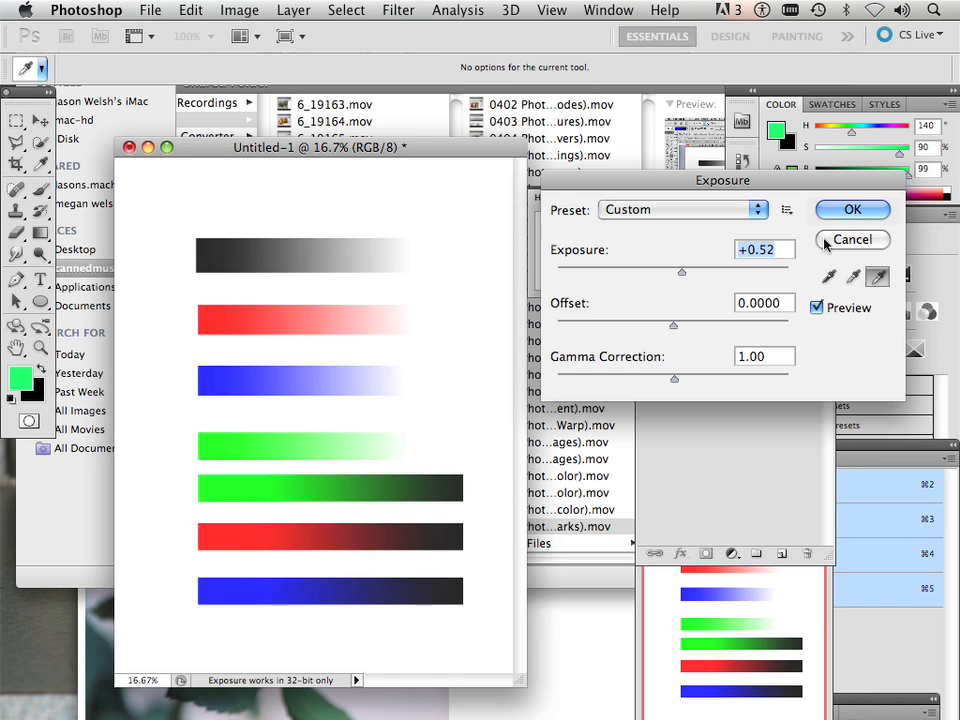
pyautogui.click(851, 240)
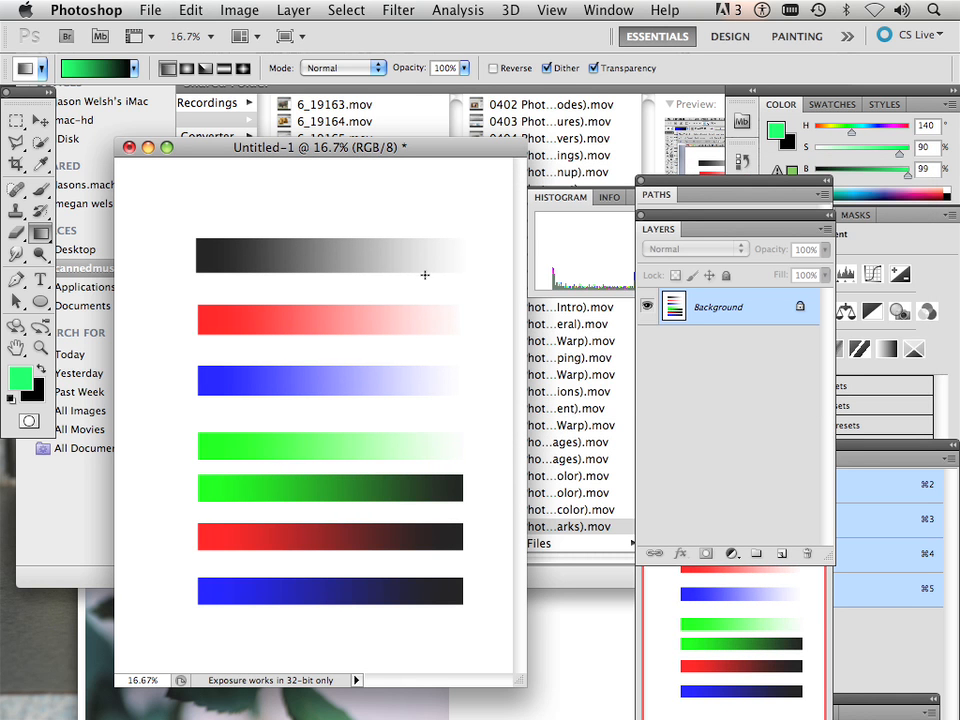
# Step back through the history to the unflattened layers, and step forward once to bring back Layer 1 copy.
pyautogui.moveTo(666, 234); pyautogui.dragTo(619, 185)
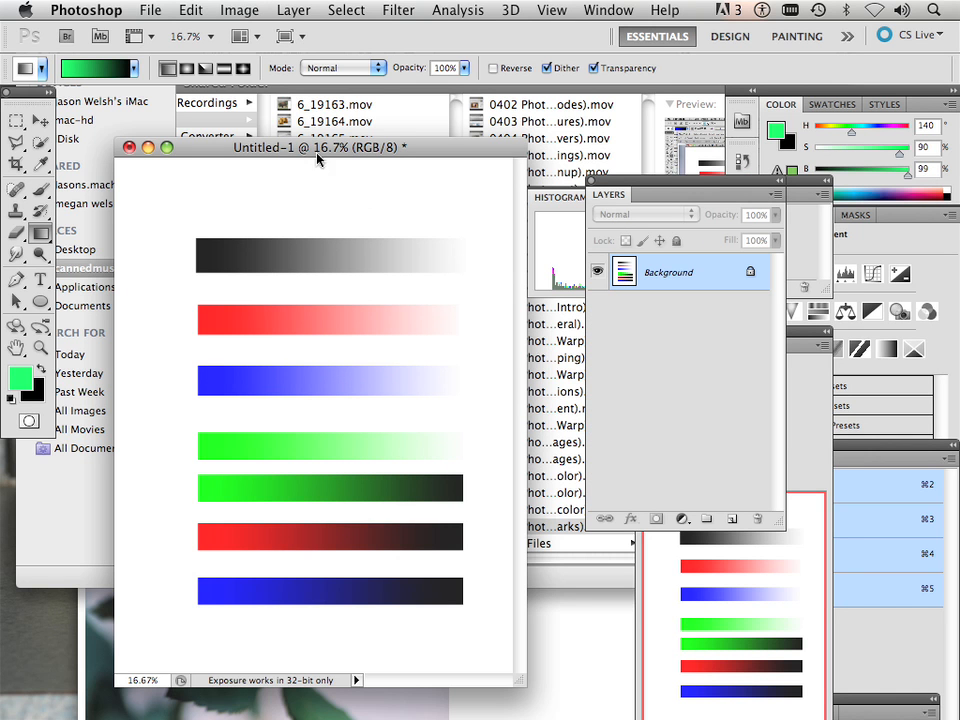
pyautogui.press('super+j')
pyautogui.press('super+j')
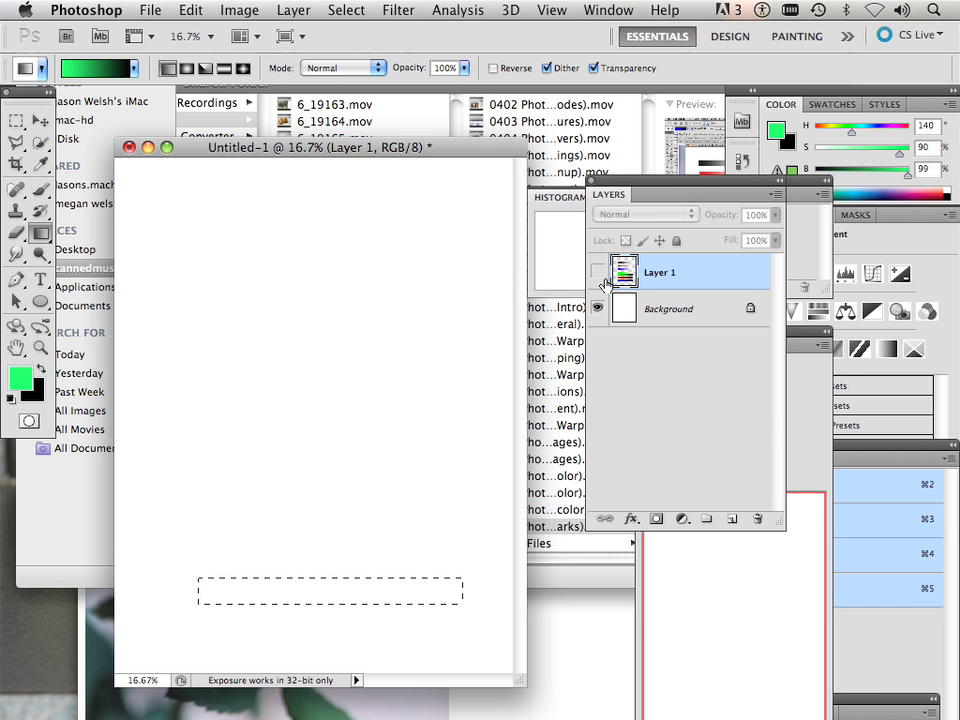
pyautogui.click(189, 11)
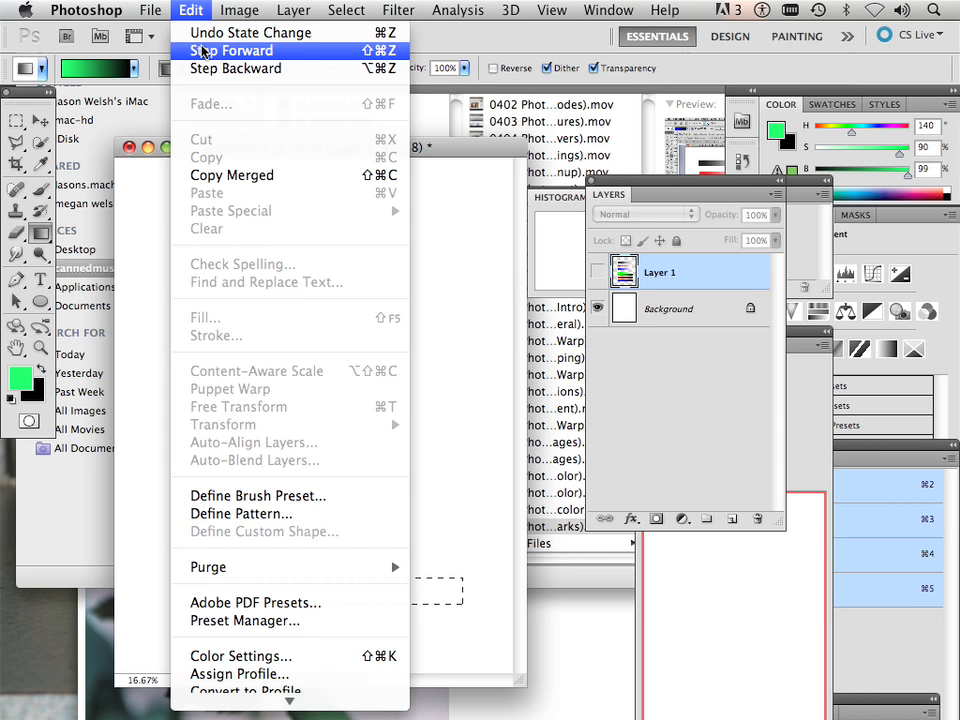
pyautogui.click(214, 53)
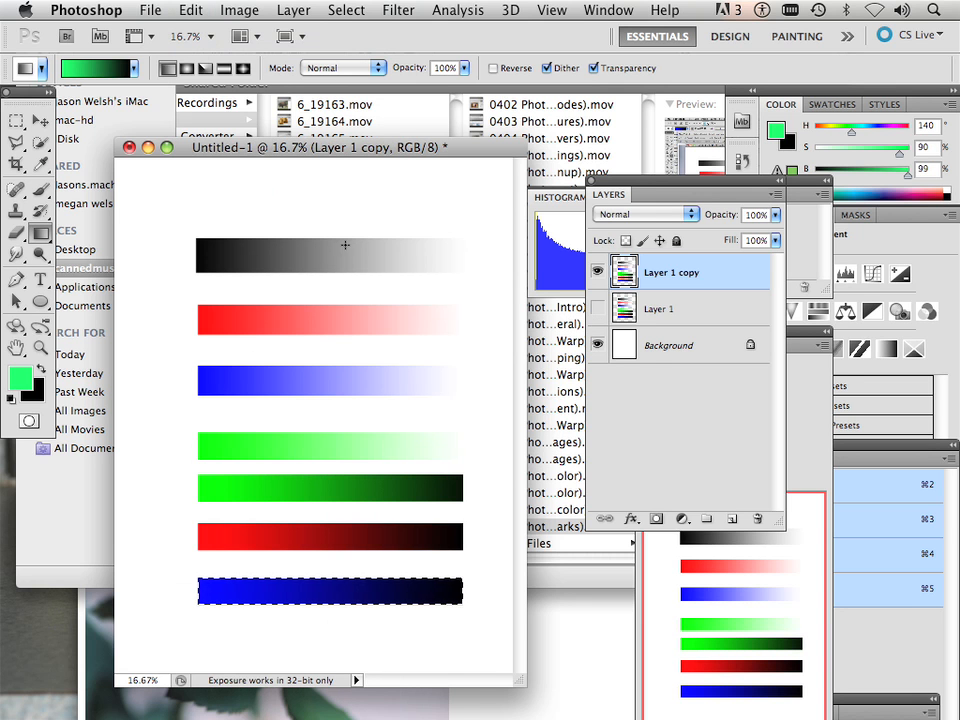
pyautogui.moveTo(245, 155); pyautogui.dragTo(232, 150)
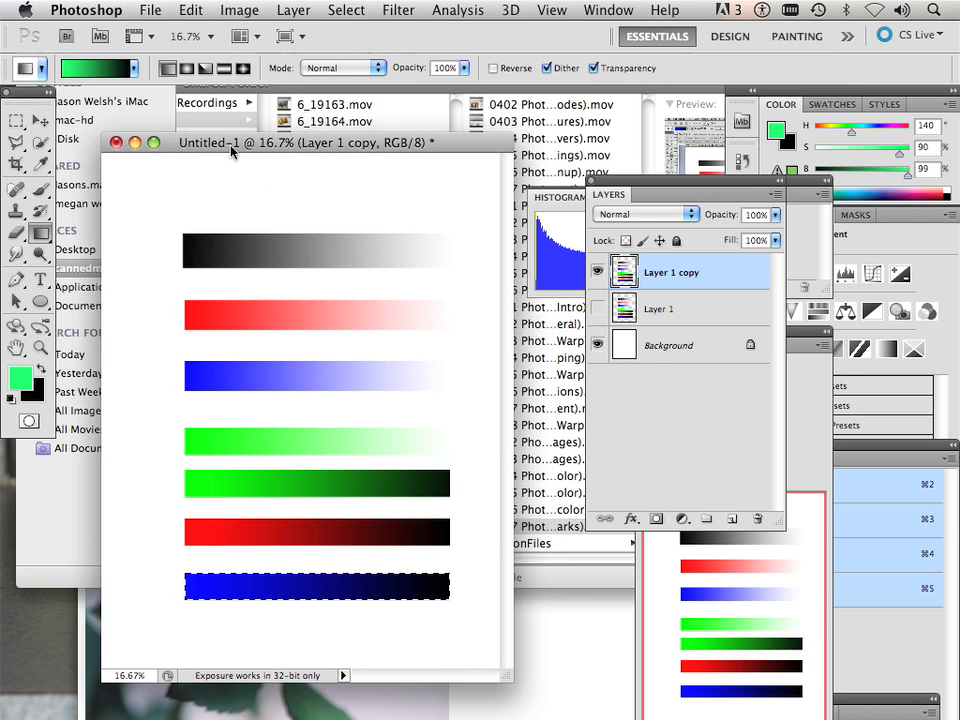
pyautogui.click(249, 14)
pyautogui.moveTo(257, 72)
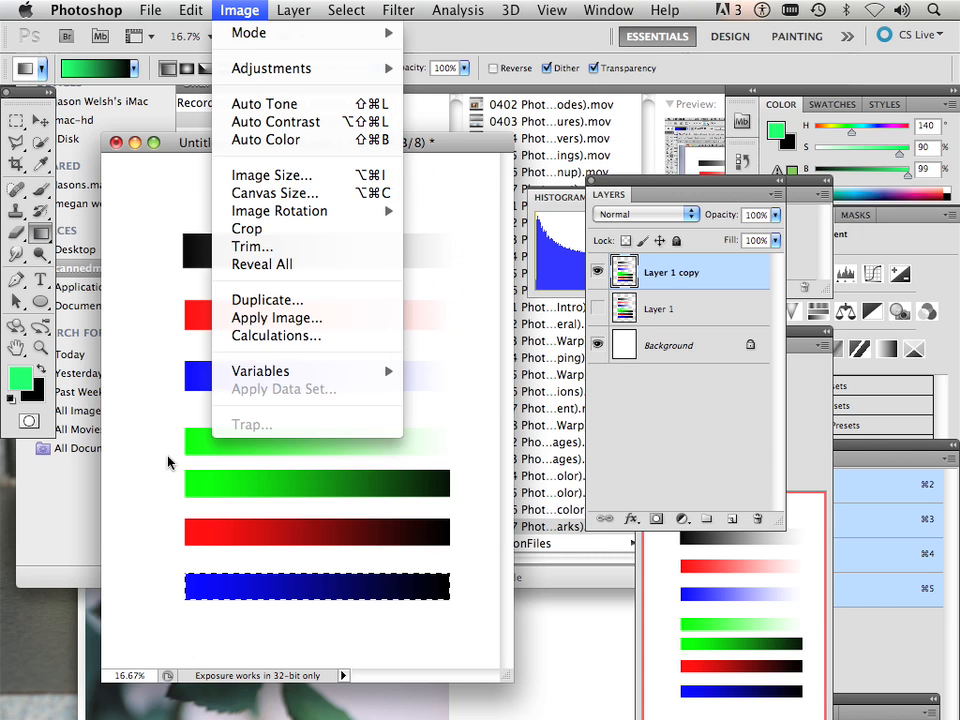
pyautogui.click(170, 461)
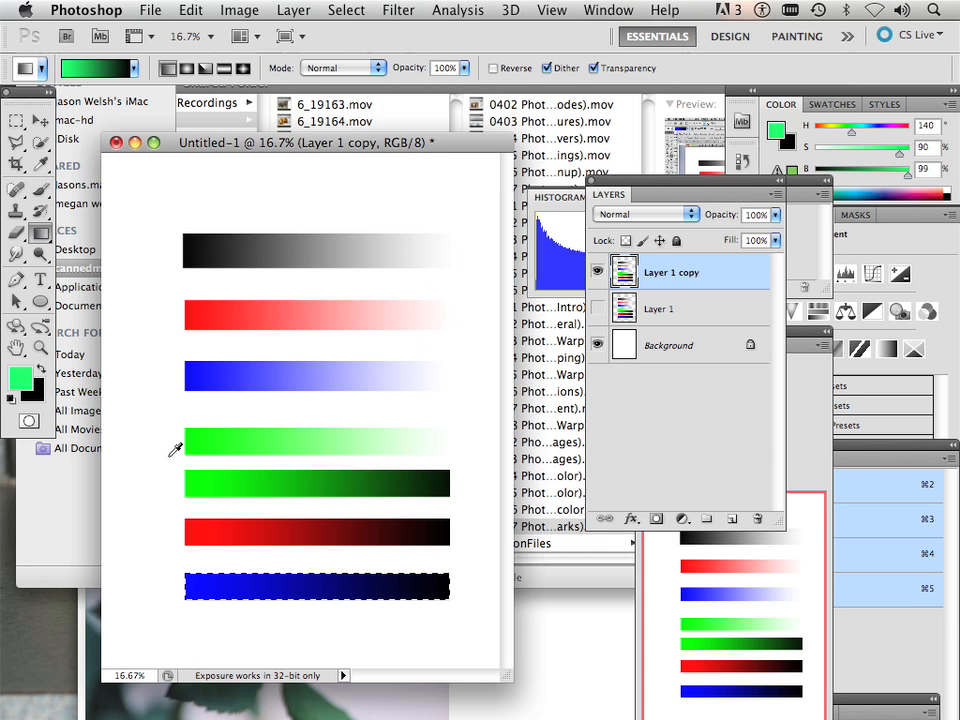